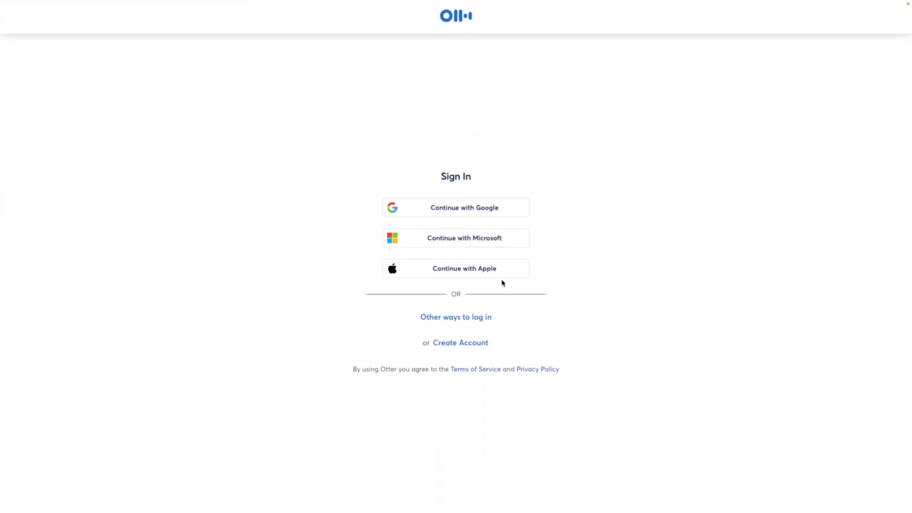
# Create a new Otter.ai account, preview 'Sync AI Notes to CRMs', then close the Notetaker for Sales intro
pyautogui.click(459, 344)
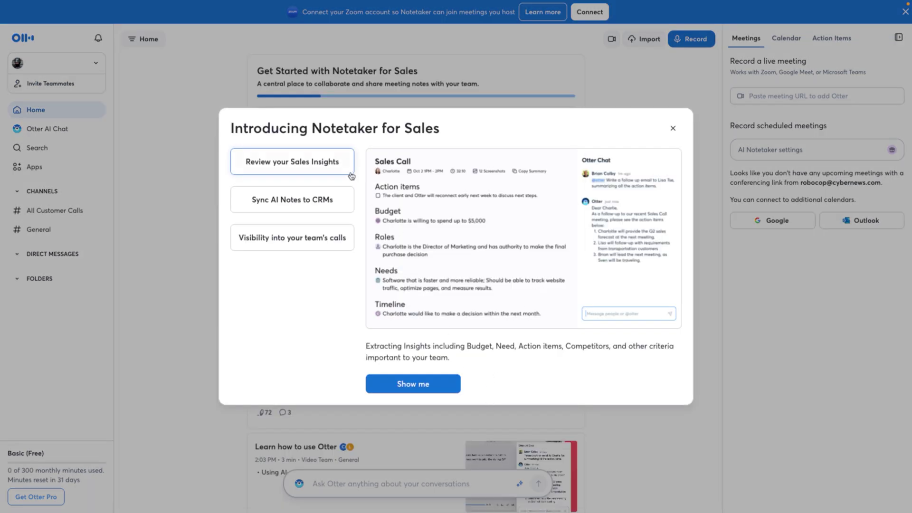
pyautogui.click(350, 197)
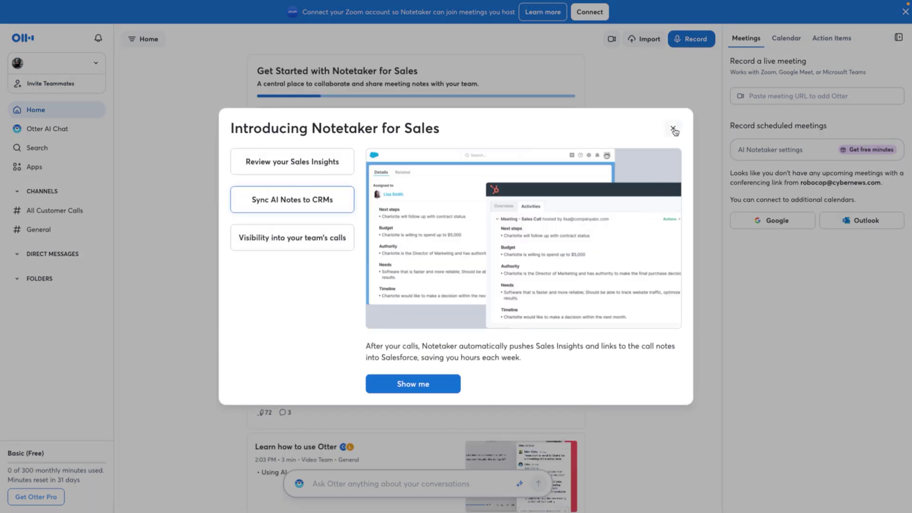
pyautogui.click(674, 130)
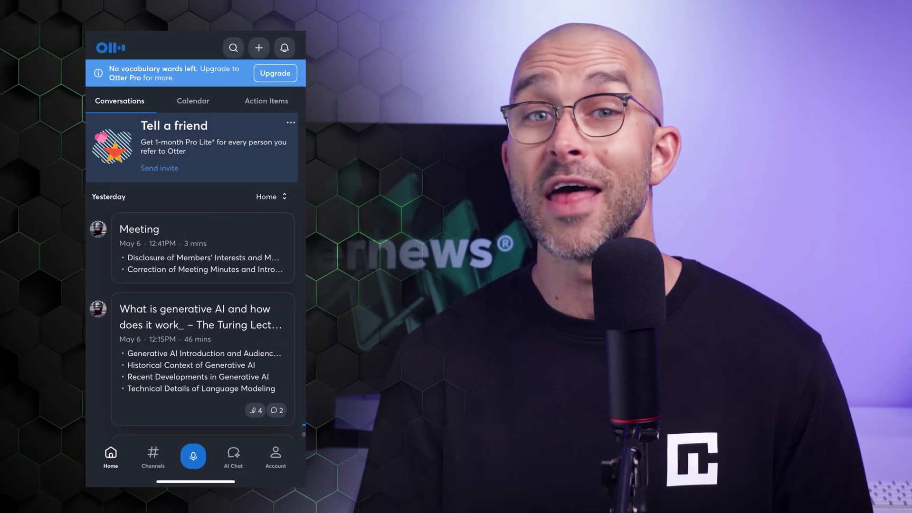
# Start a live recording so a new note begins transcribing speech
pyautogui.click(196, 100)
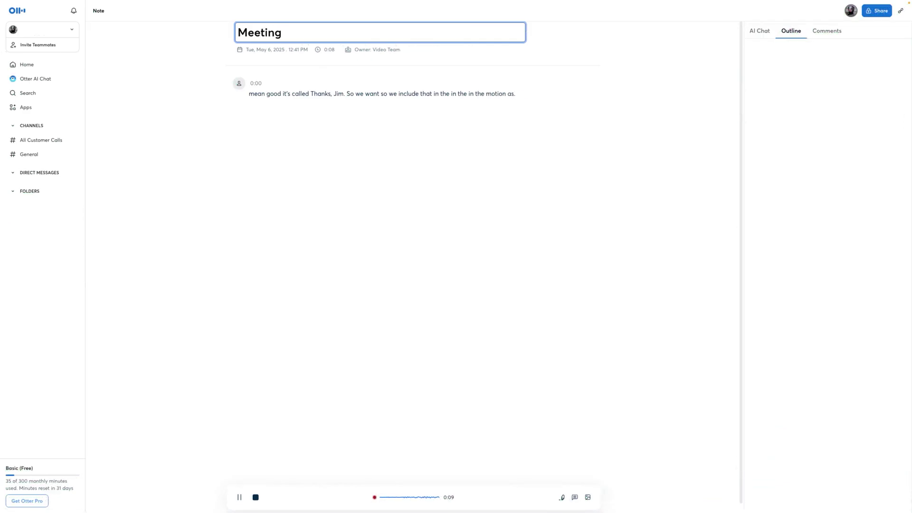
# Commit 'Meeting' as the new recording's title
pyautogui.press('Return')
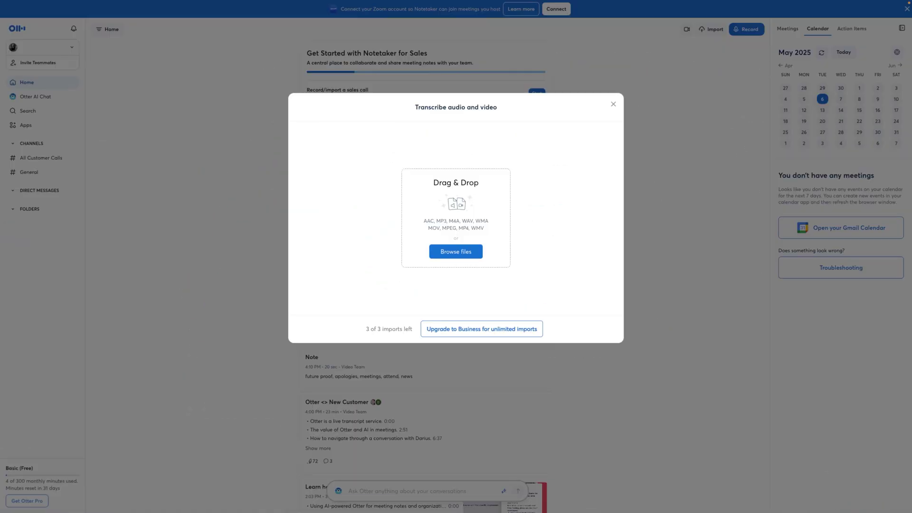
# Upload the 'What is generative AI and how does it work' lecture video for transcription
pyautogui.moveTo(285, 214); pyautogui.dragTo(434, 255)
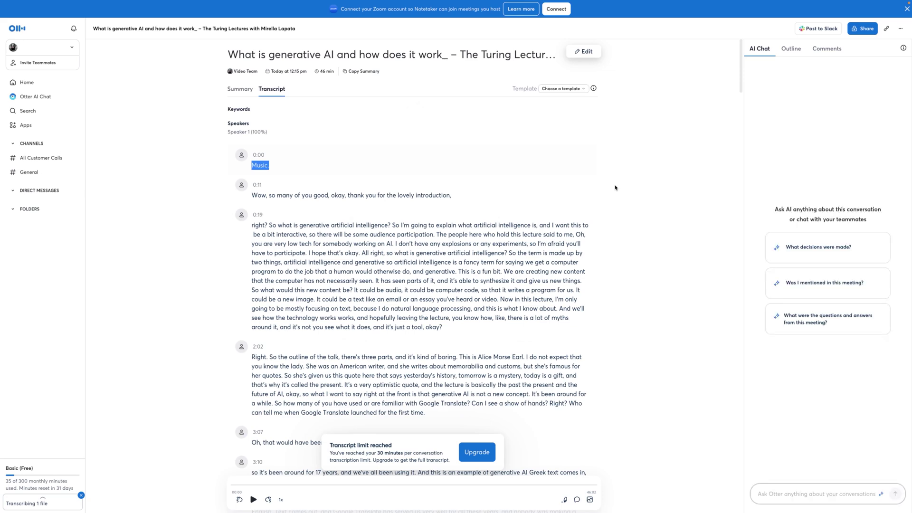
# Scroll through the lecture transcript, then open and close the summary template list without choosing one
pyautogui.scroll(-3, 634, 304)
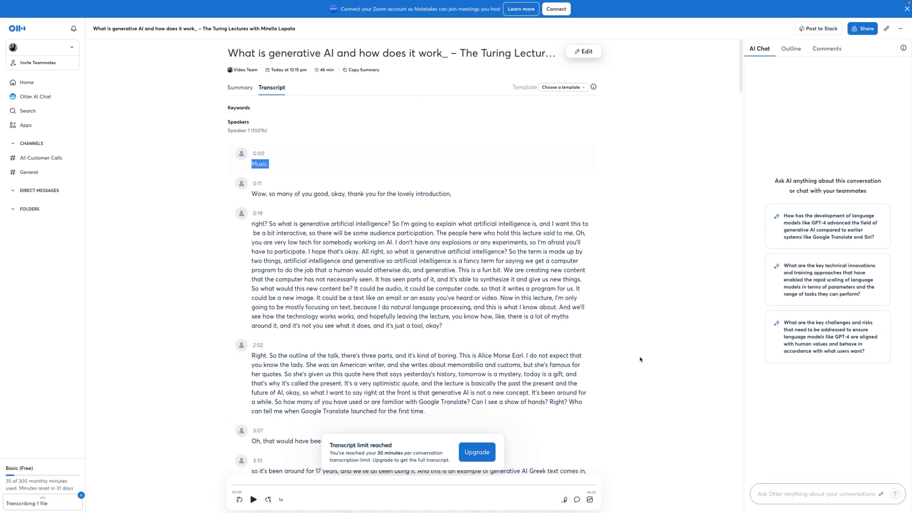
pyautogui.scroll(-15, 640, 360)
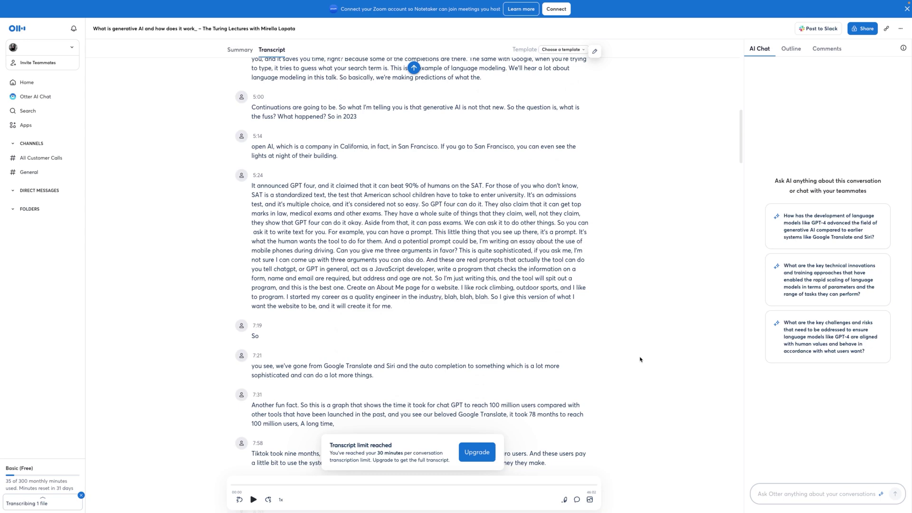
pyautogui.scroll(-7, 640, 359)
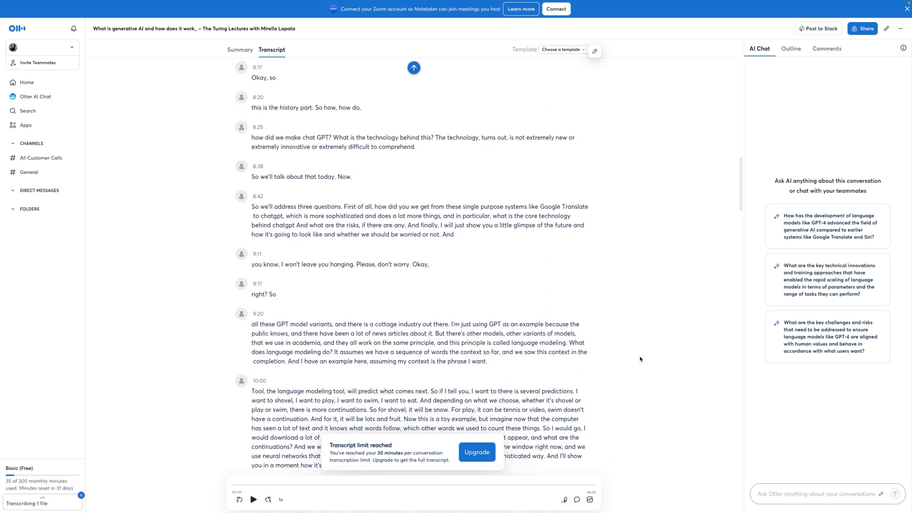
pyautogui.scroll(12, 640, 360)
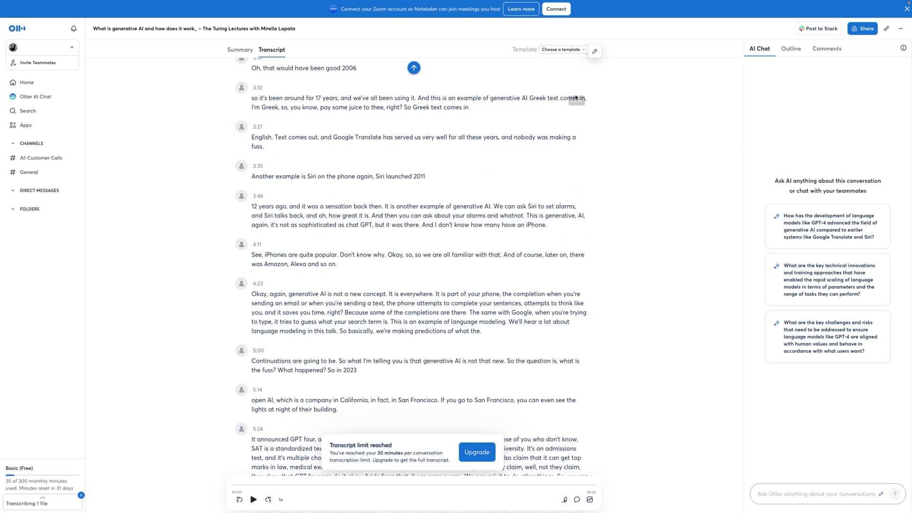
pyautogui.click(574, 50)
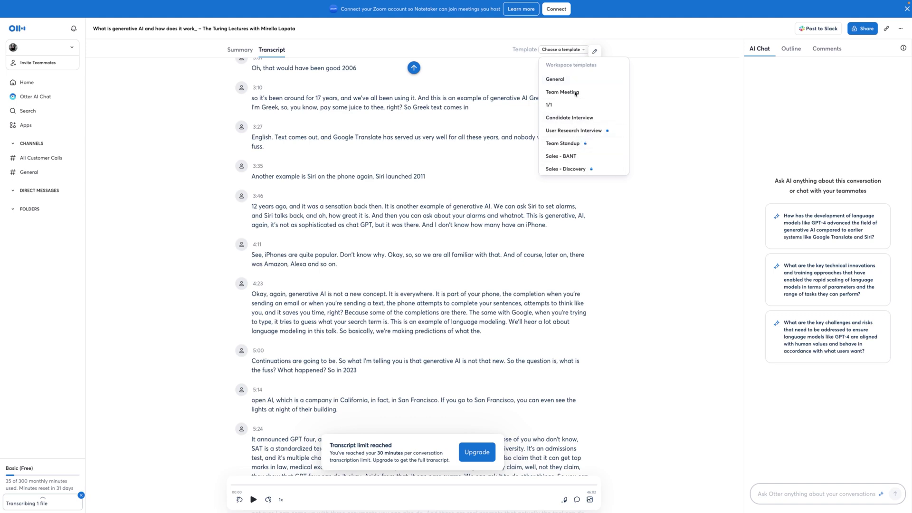
pyautogui.click(642, 70)
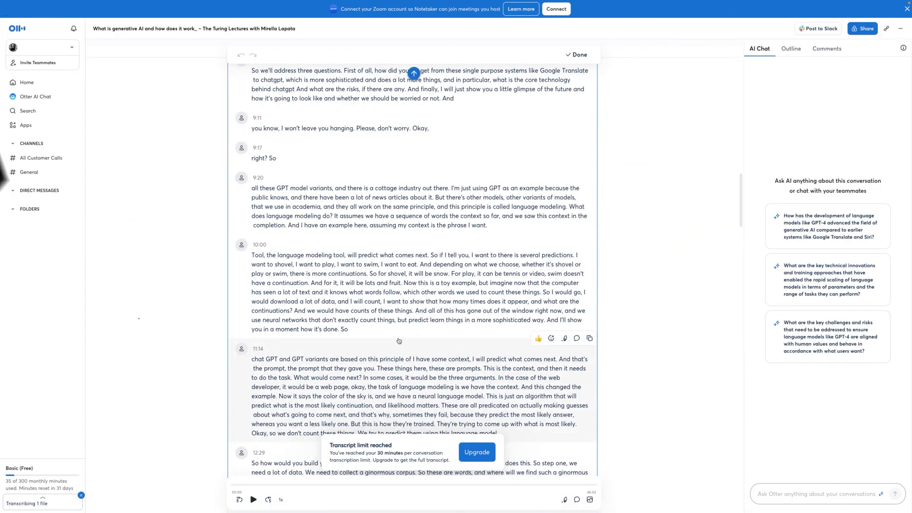
# Highlight the passage on counting words with neural networks and add the comment 'much important'
pyautogui.moveTo(294, 310); pyautogui.dragTo(339, 330)
pyautogui.click(425, 294)
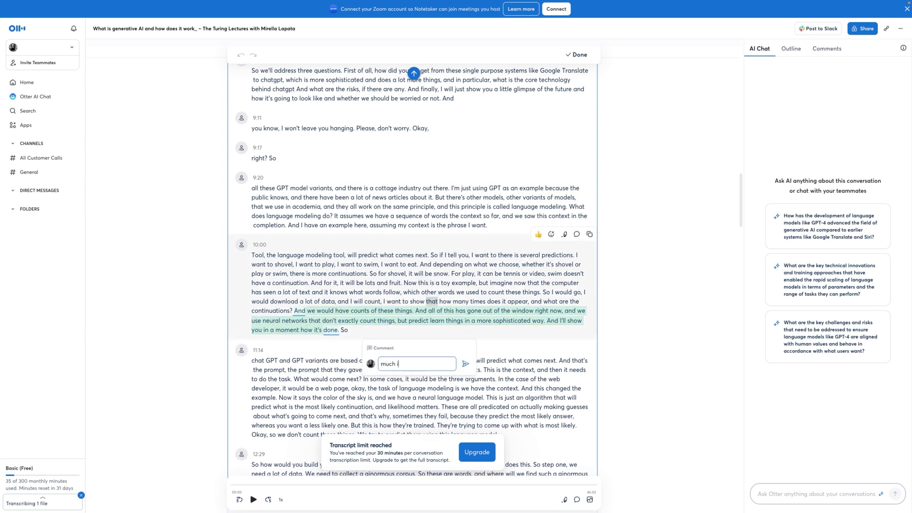
pyautogui.press('Return')
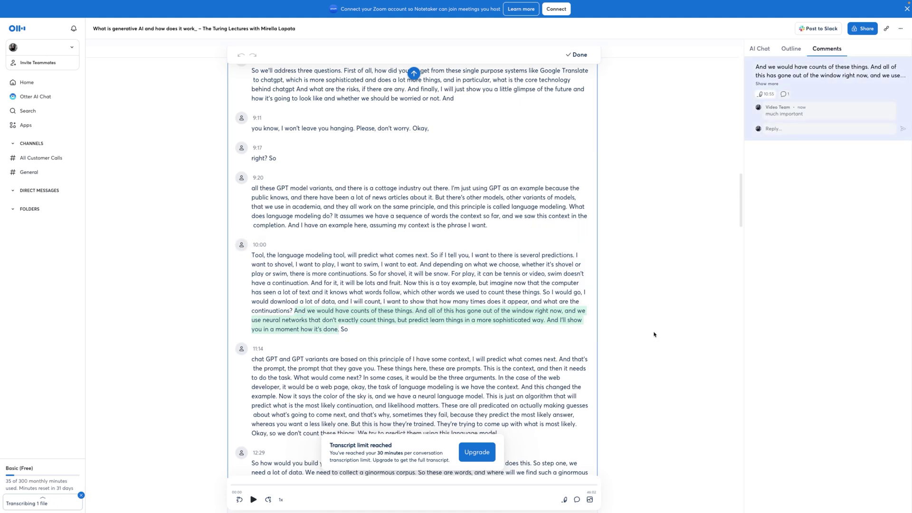
pyautogui.scroll(-5, 546, 356)
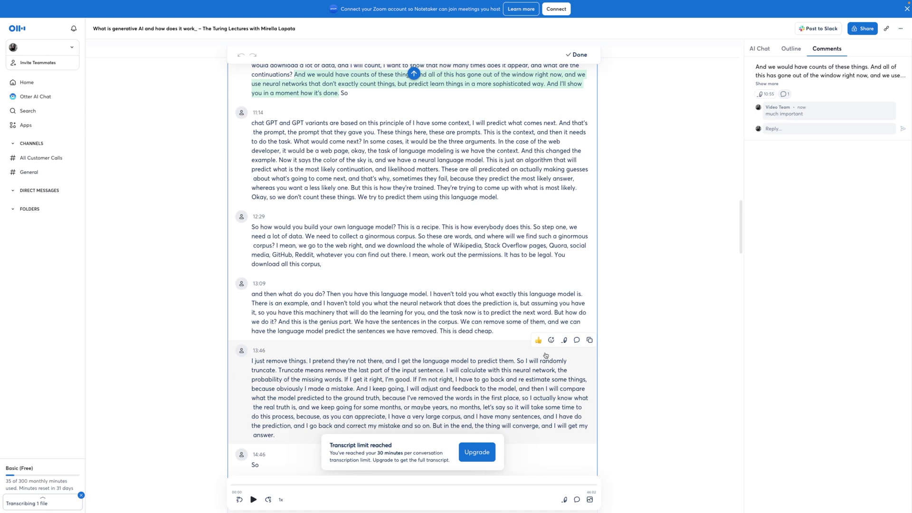
pyautogui.scroll(-1, 546, 355)
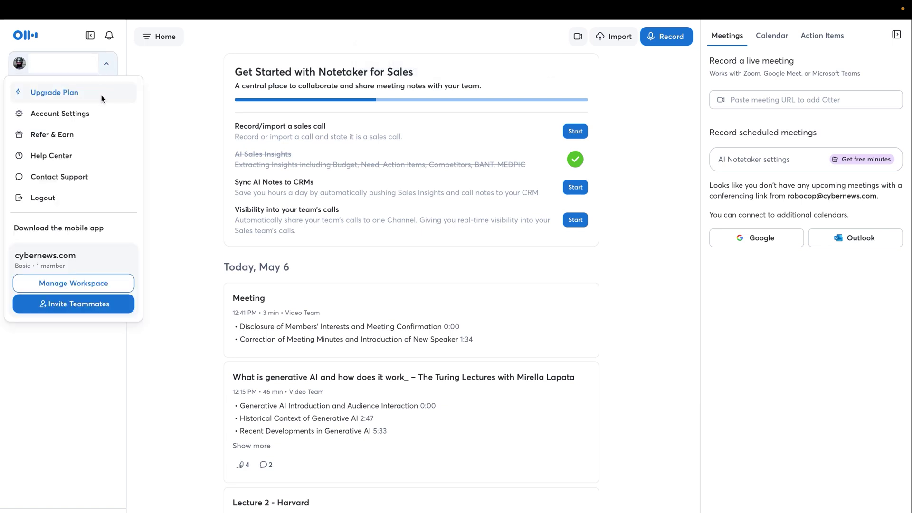
# Go to Account Settings' General tab and open Manage vocabulary
pyautogui.click(88, 111)
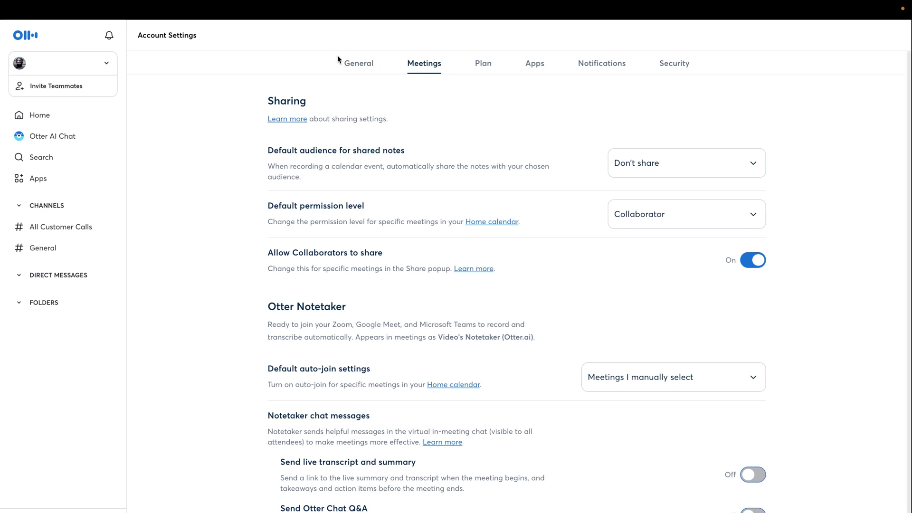
pyautogui.click(366, 66)
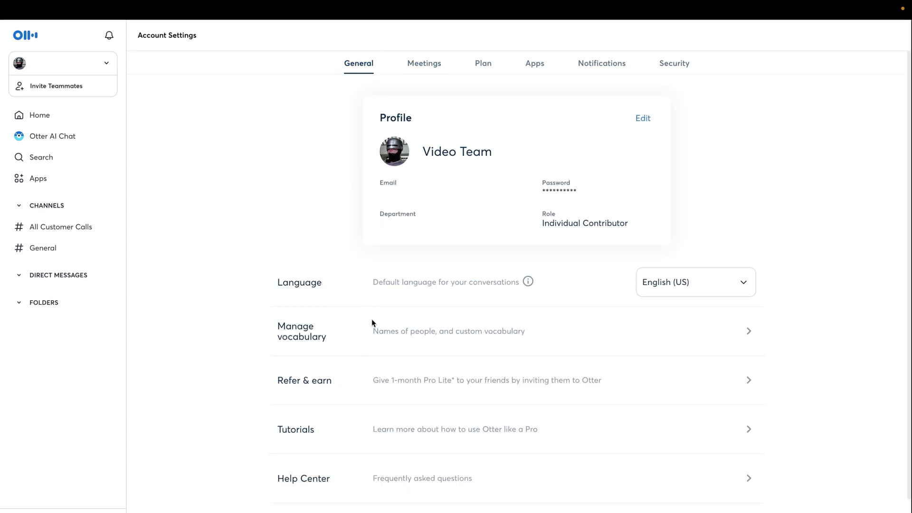
pyautogui.click(423, 336)
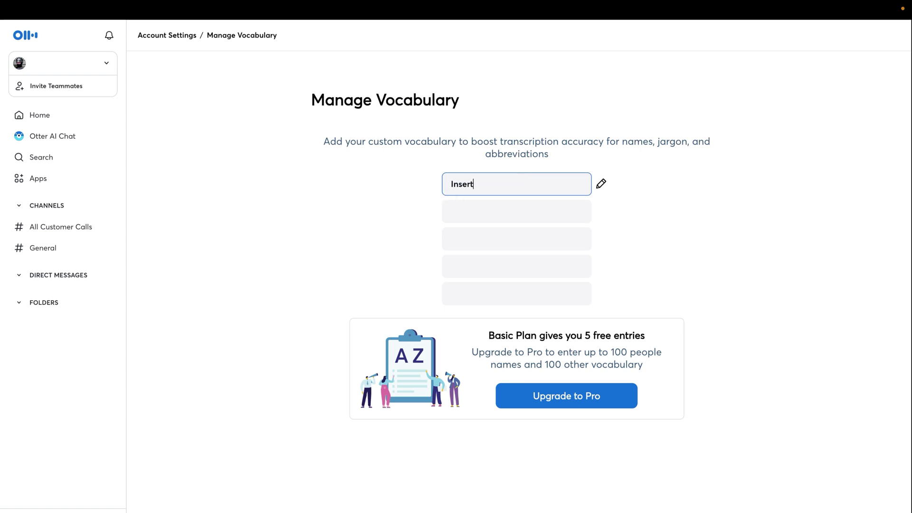
# Save Insert, Custom, Vocabulary, here and ':)' as custom vocabulary entries
pyautogui.write('Insert')
pyautogui.press('Return')
pyautogui.write('Custom')
pyautogui.press('Return')
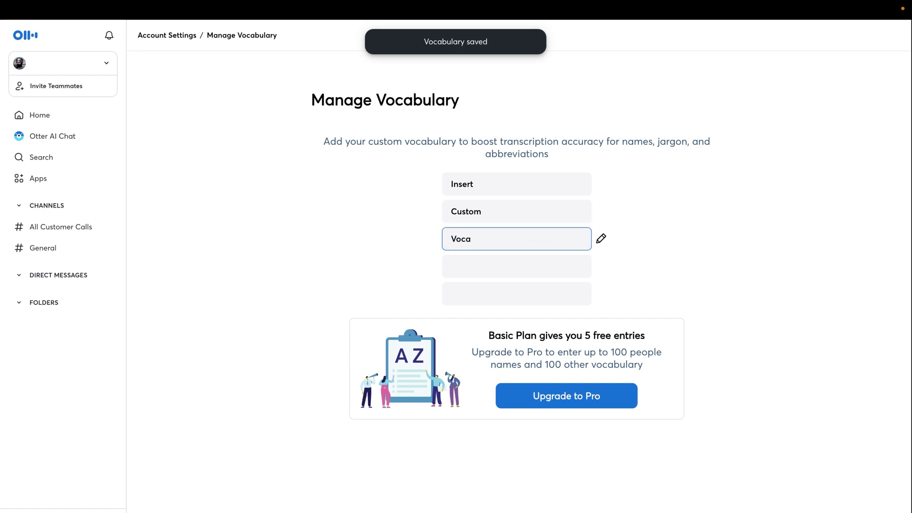
pyautogui.write('Vocabulary')
pyautogui.press('Return')
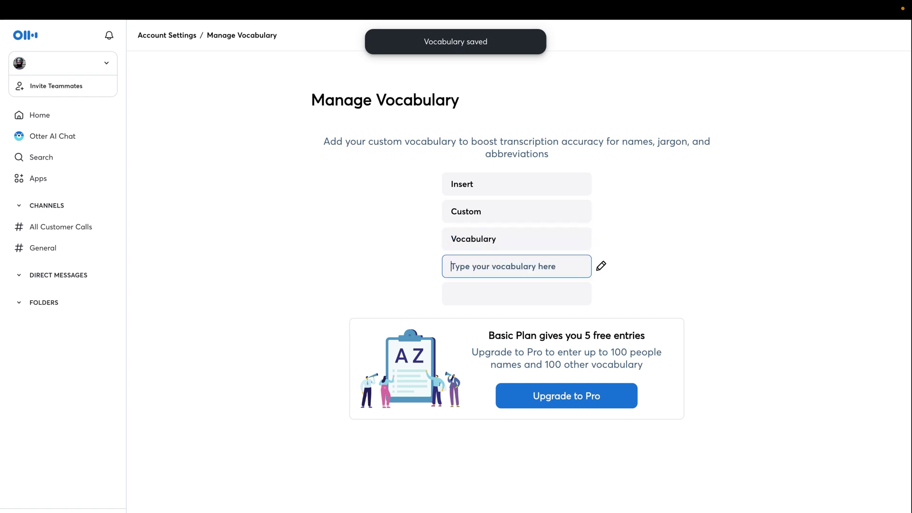
pyautogui.press('Return')
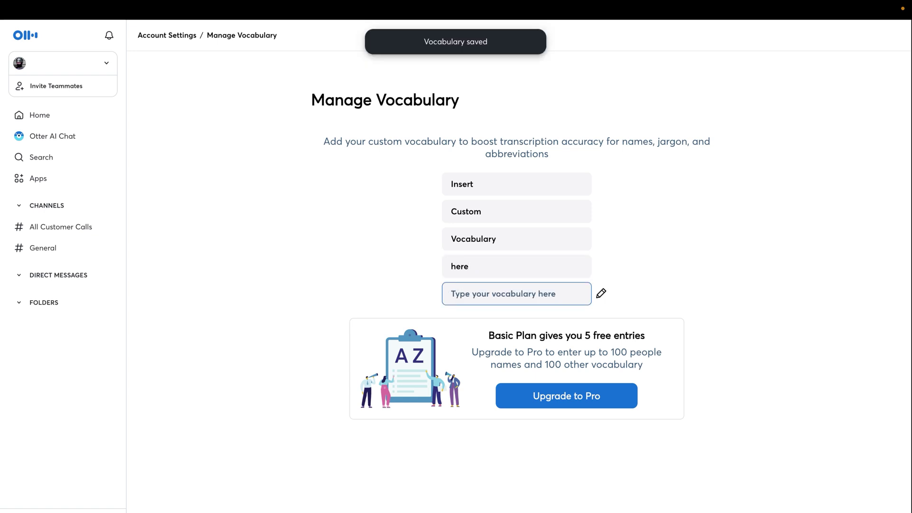
pyautogui.write(':)')
pyautogui.press('Return')
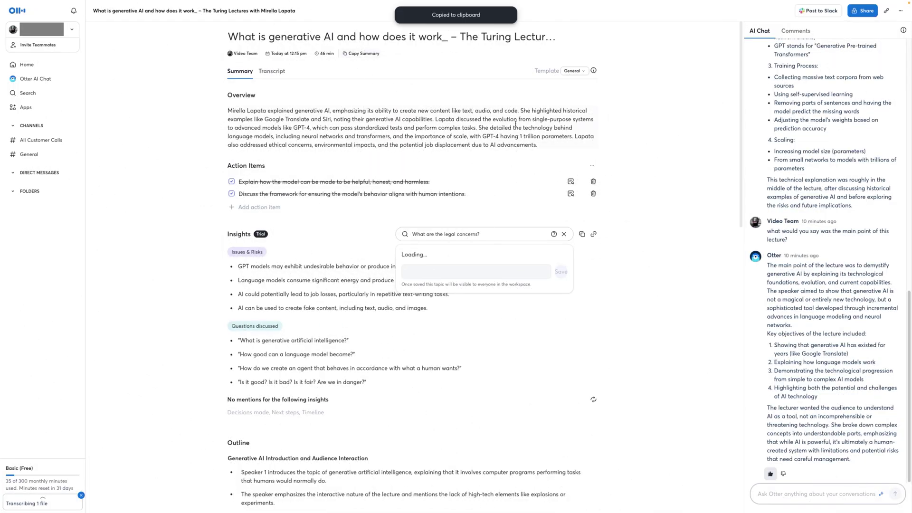
# Share the lecture with an invitee's e-mail, switching their role from Viewer to Collaborator
pyautogui.click(863, 11)
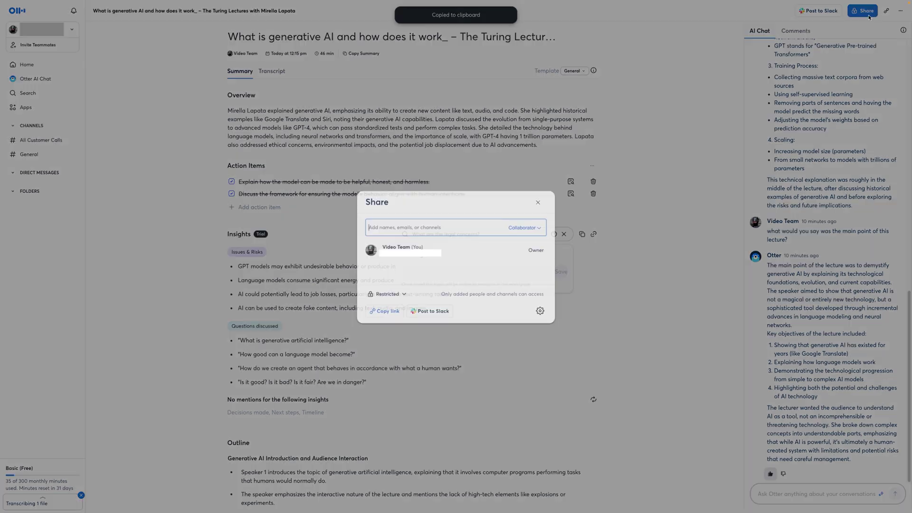
pyautogui.click(455, 227)
pyautogui.write('robot@email.com')
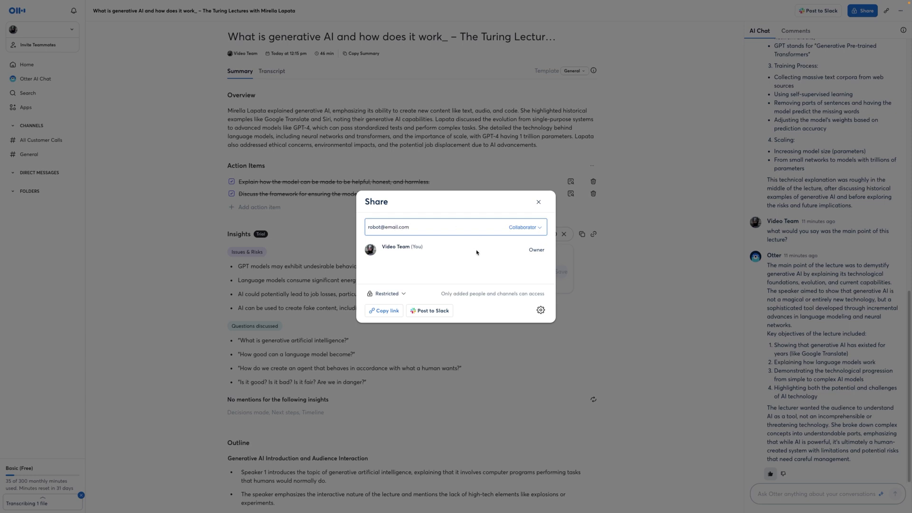
pyautogui.click(527, 229)
pyautogui.click(514, 263)
pyautogui.click(531, 230)
pyautogui.click(518, 249)
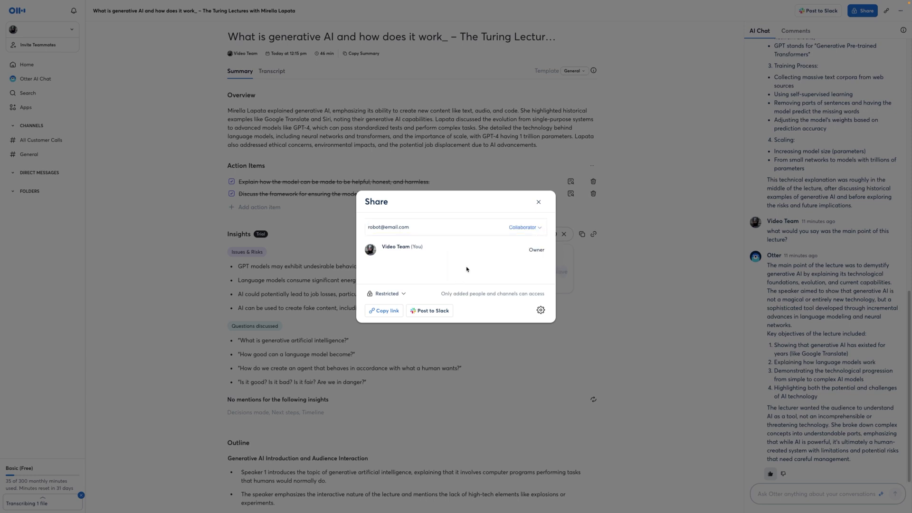
# Set general link access to Restricted and copy the lecture's share link
pyautogui.click(398, 294)
pyautogui.click(404, 328)
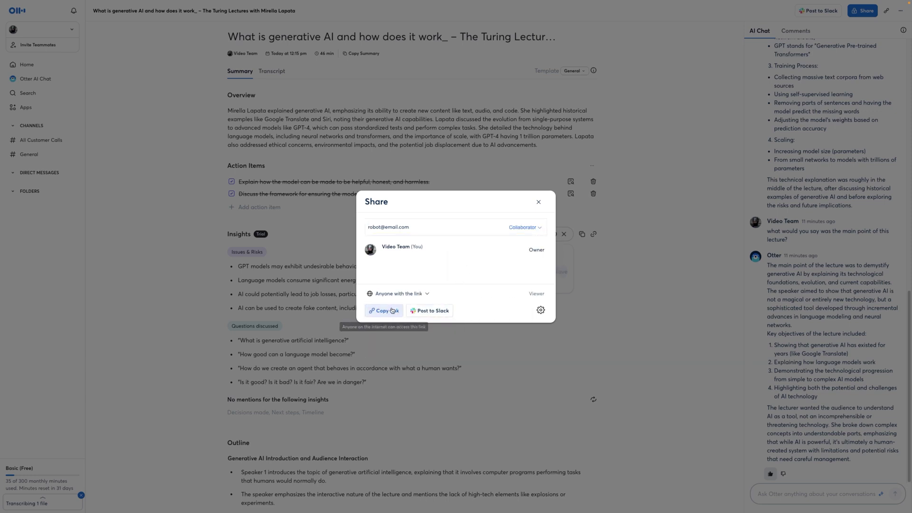
pyautogui.click(401, 294)
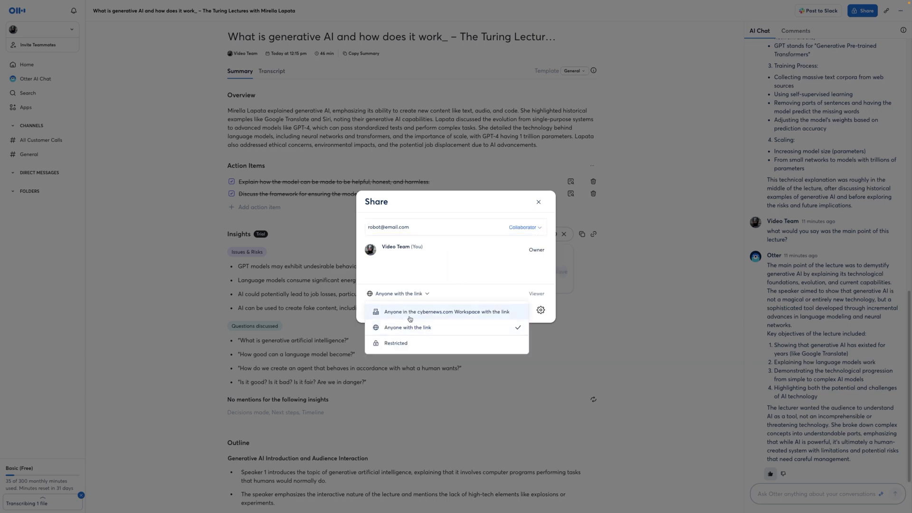
pyautogui.click(397, 343)
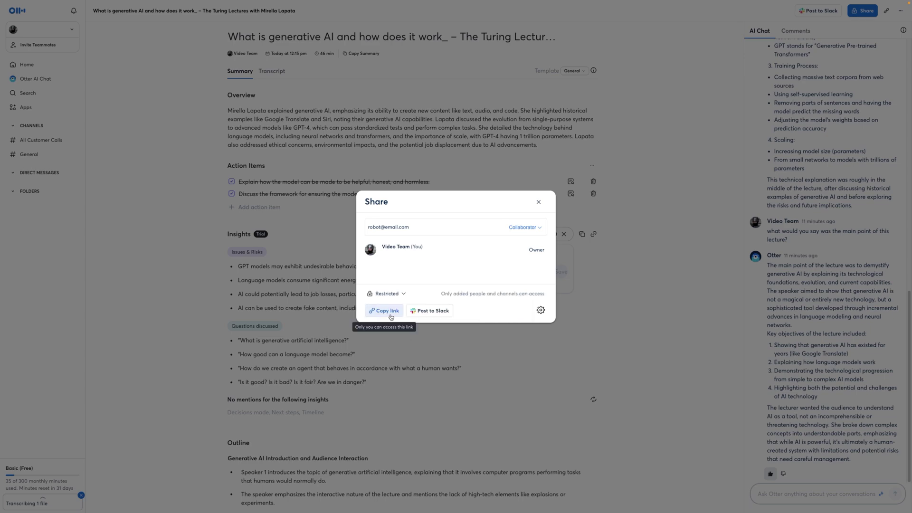
pyautogui.click(387, 313)
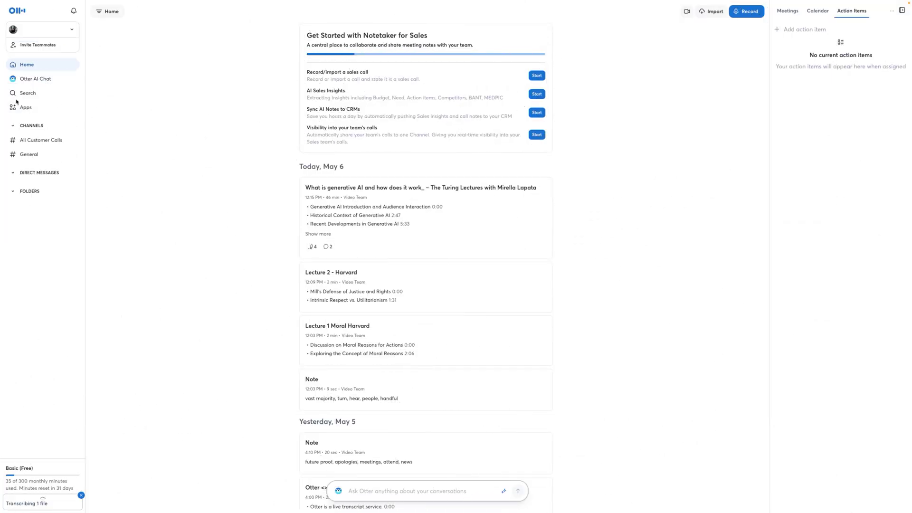
# From connected apps, dismiss Zoom's cookie notice and grant the Otter.ai app shared access permissions
pyautogui.click(20, 107)
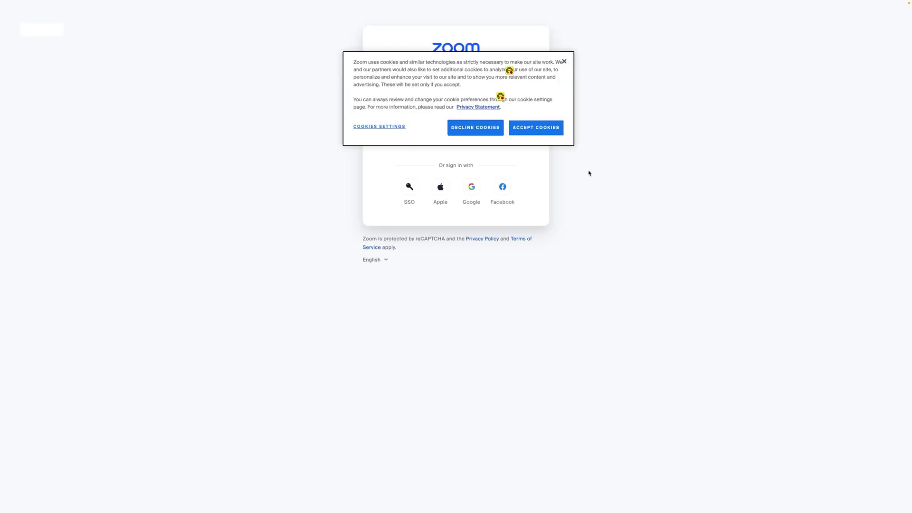
pyautogui.click(563, 62)
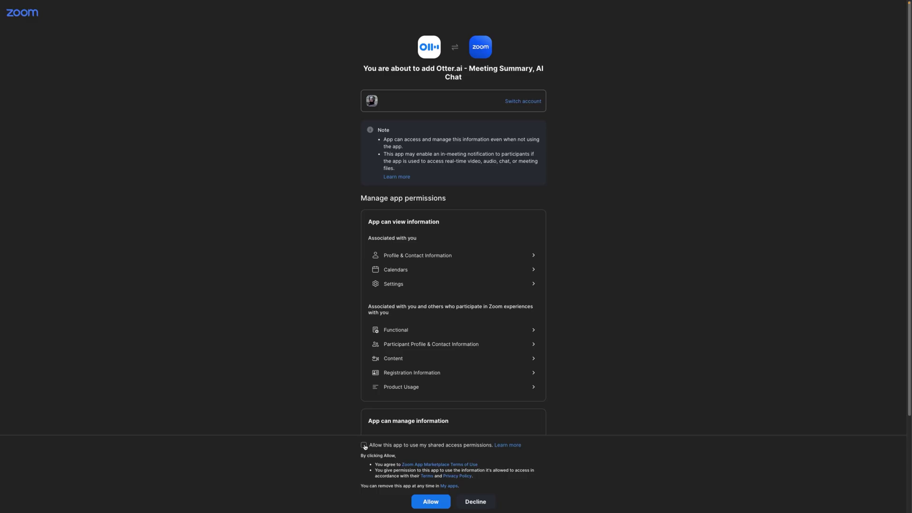
pyautogui.click(364, 446)
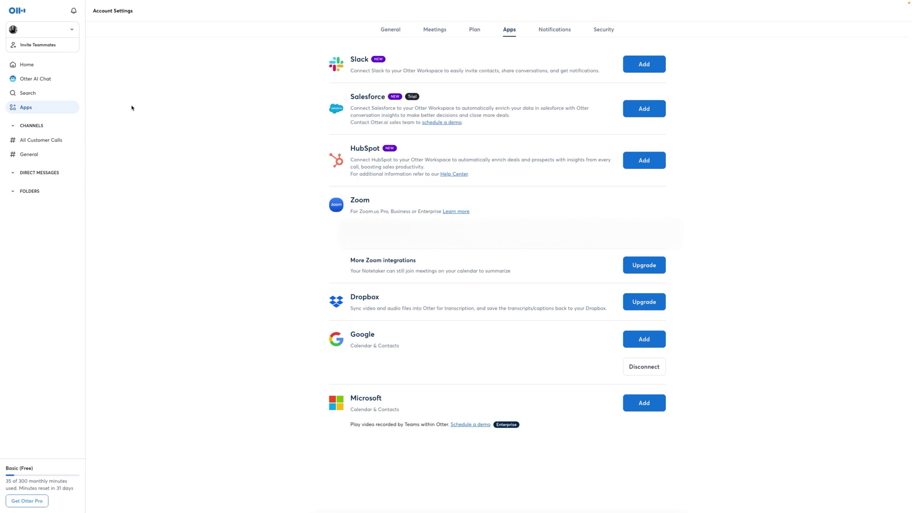
# Return to the Otter home page to reach the generative AI lecture
pyautogui.click(53, 65)
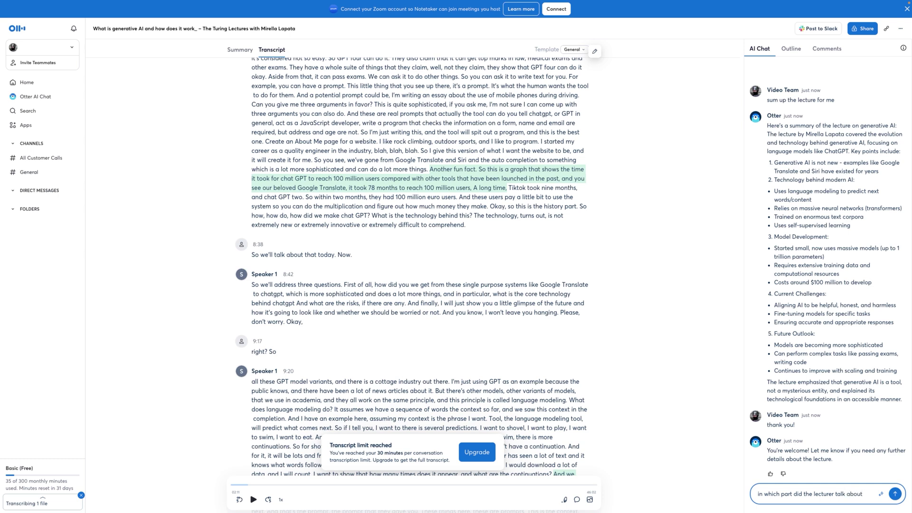
# Send AI Chat the follow-up asking where the lecturer discussed modern AI technology
pyautogui.write('the technology in modern AI?')
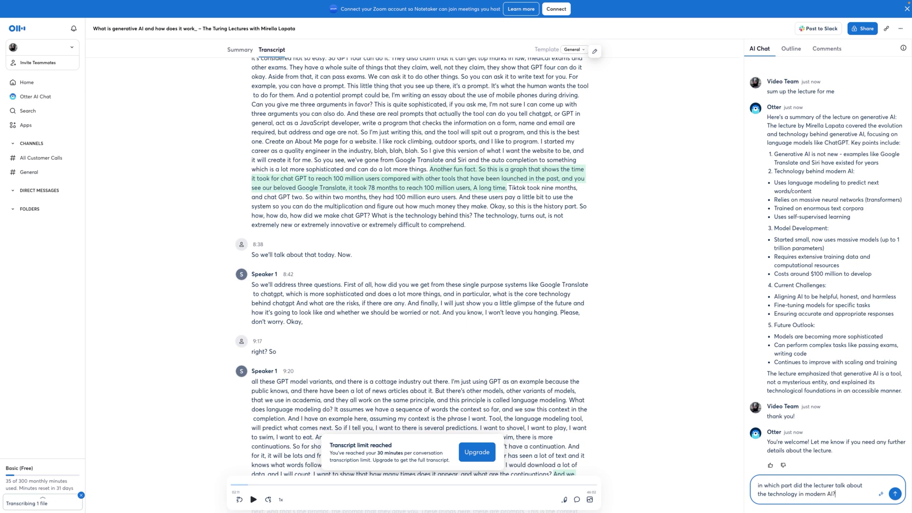
pyautogui.press('Return')
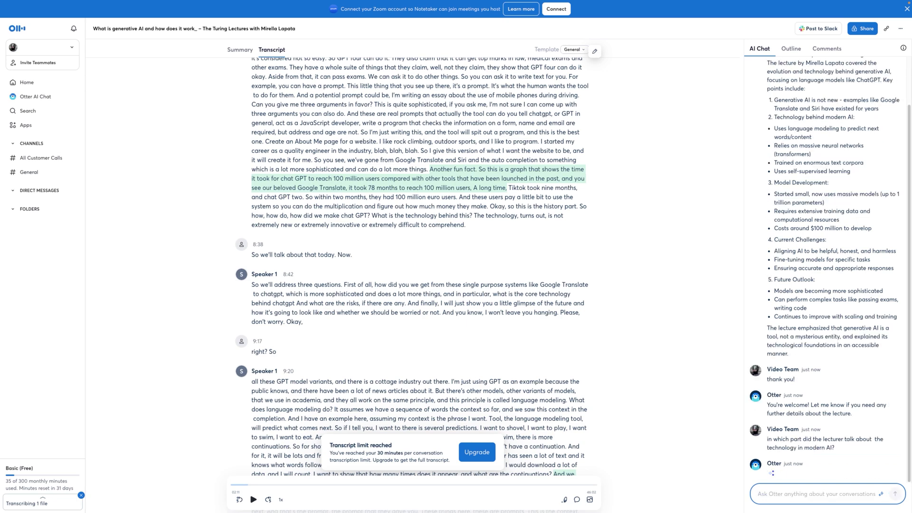